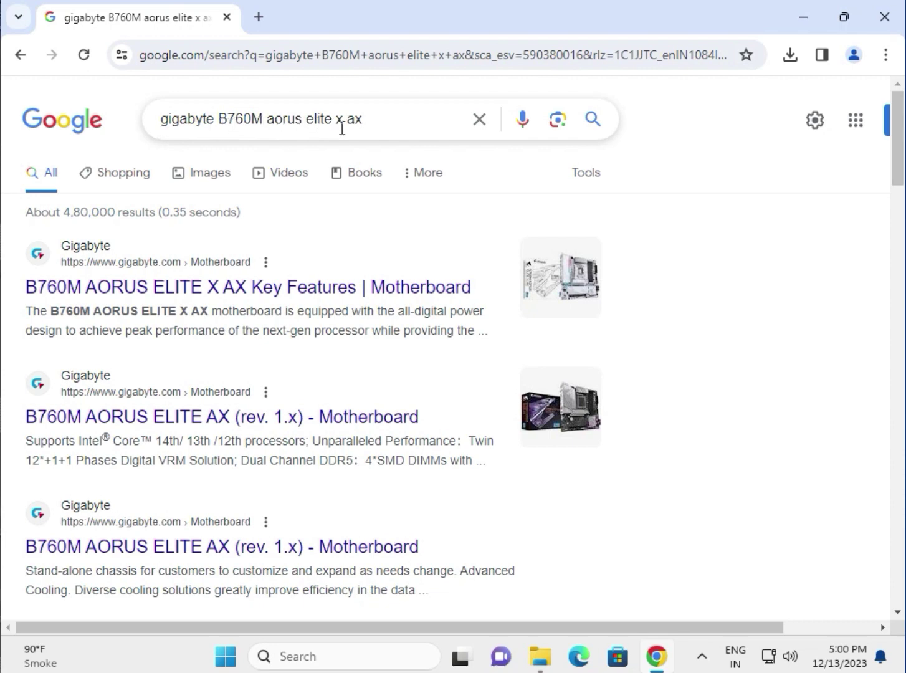
Open the first Google result, the Gigabyte B760M AORUS ELITE X AX page, in a new tab.
left_click_drag(369, 120, 251, 119)
left_click(725, 258)
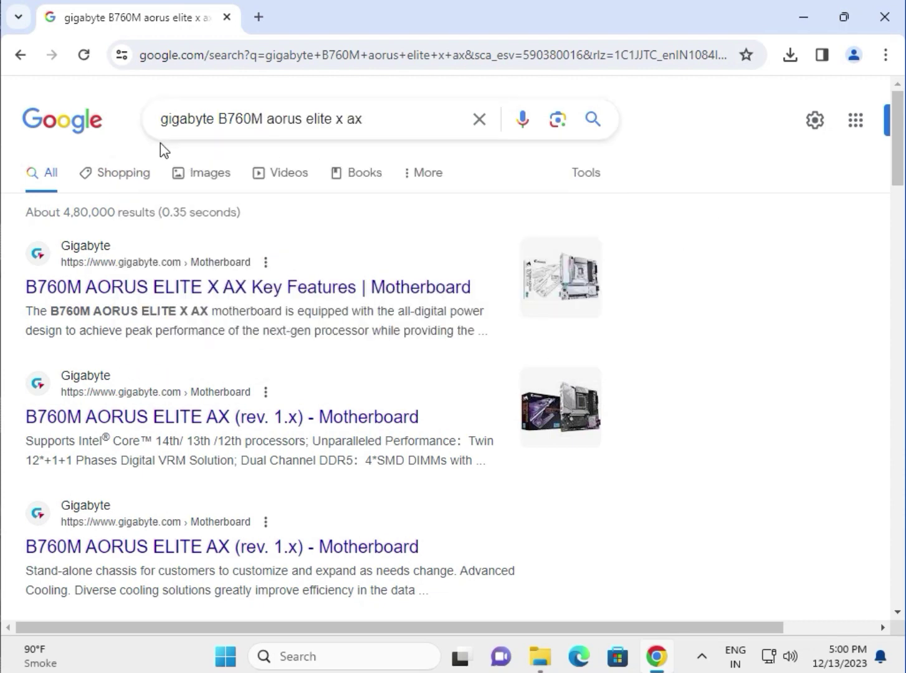
right_click(132, 287)
left_click(156, 307)
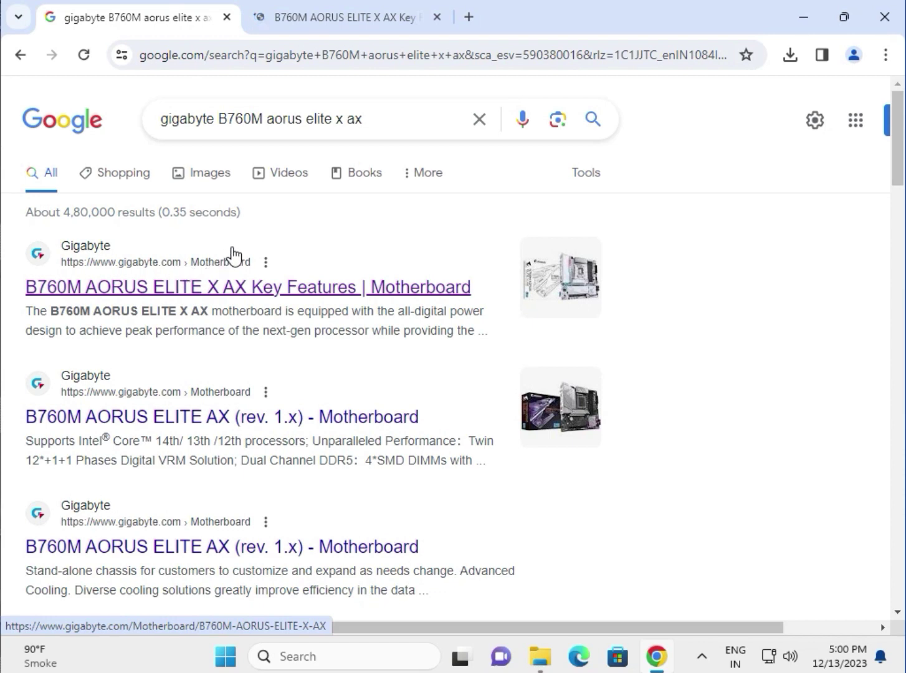
Go to the B760M AORUS ELITE X AX support downloads and filter drivers to Windows 11 64bit.
left_click(345, 17)
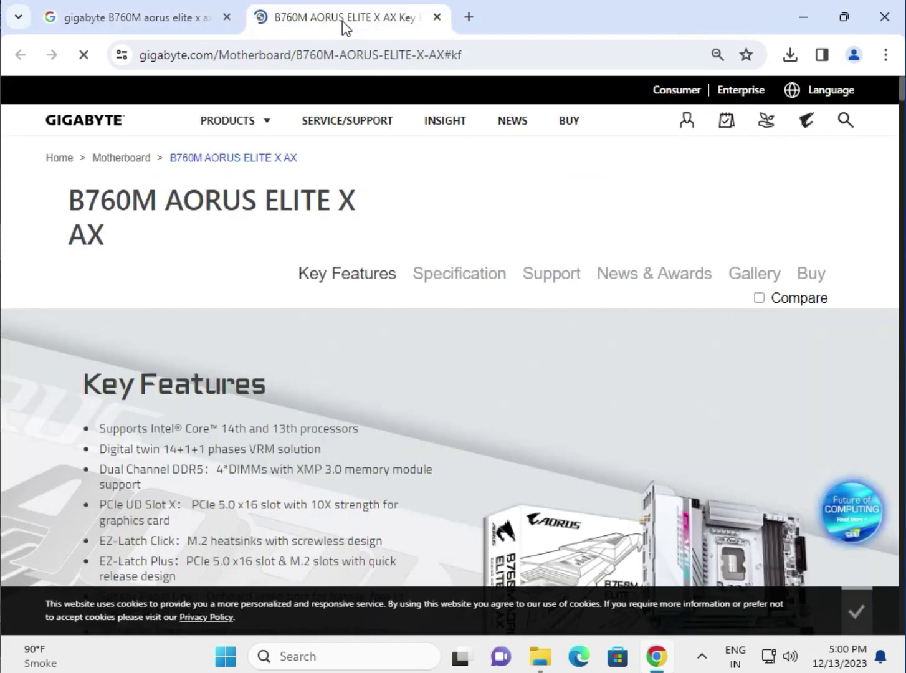
left_click(550, 273)
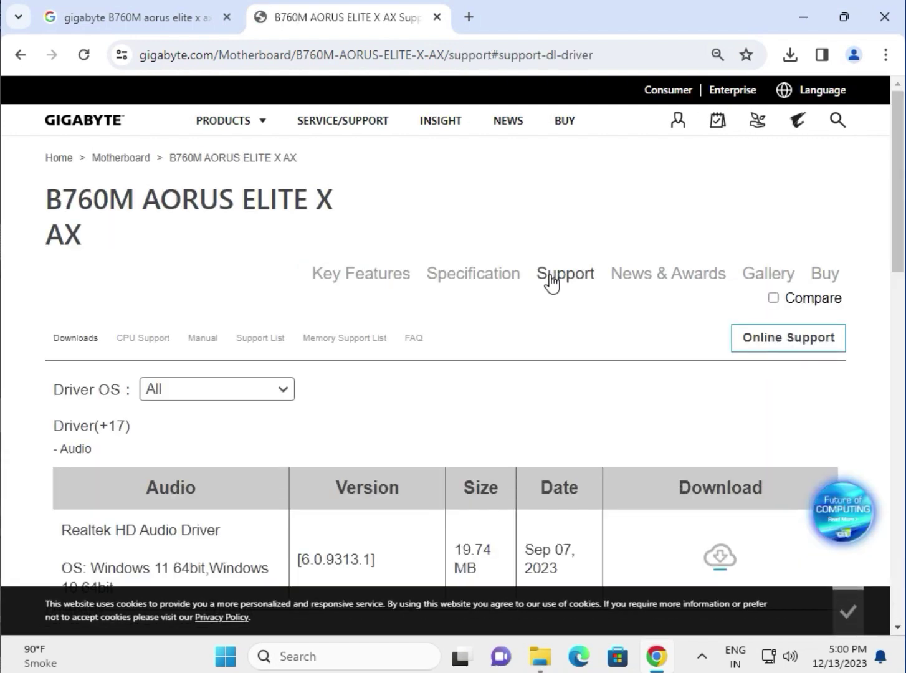
scroll(544, 334, "down", 1)
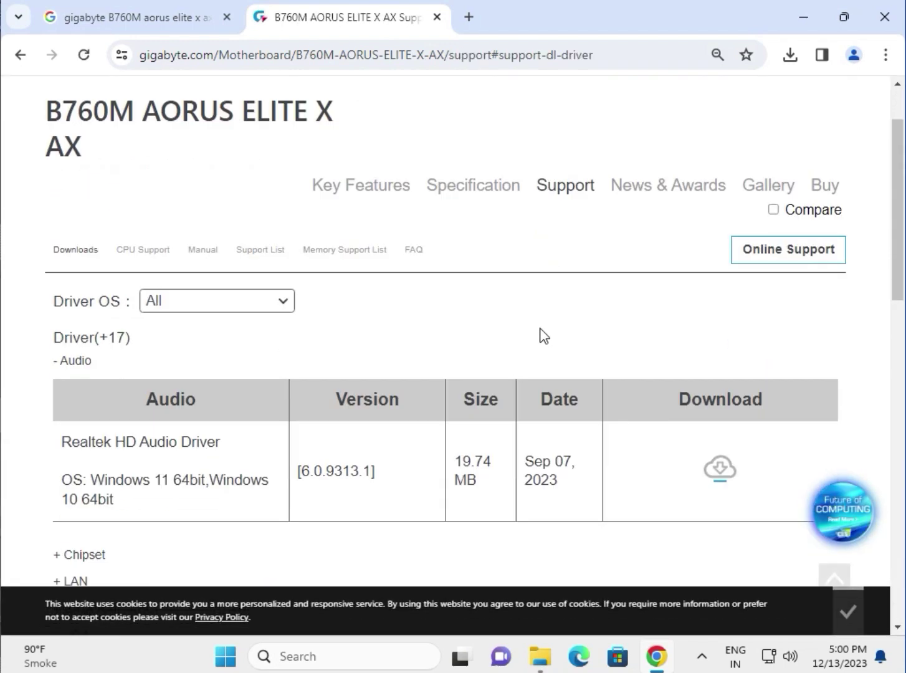
left_click(191, 301)
left_click(196, 327)
scroll(347, 326, "down", 2)
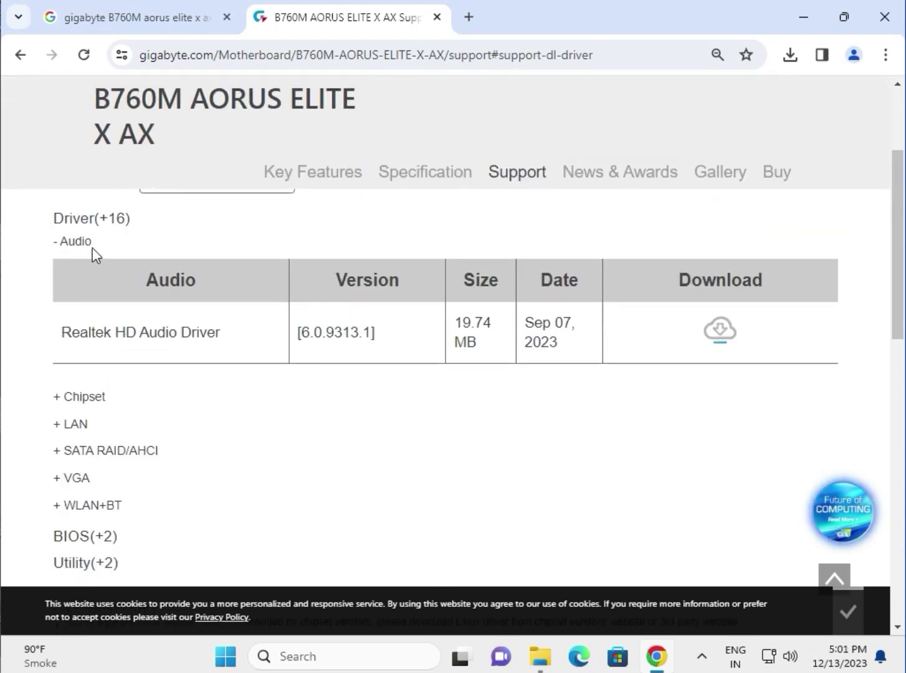
left_click_drag(92, 242, 67, 242)
scroll(129, 524, "down", 2)
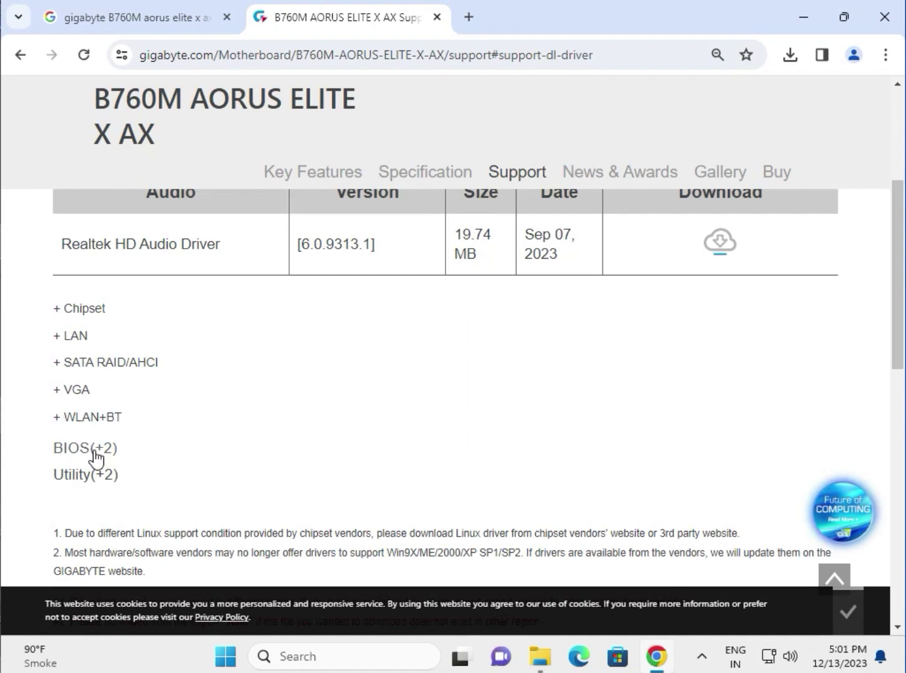
Download the Realtek HD Audio Driver 6.0.9313.1 zip from Driver > Audio and open it.
left_click(84, 454)
scroll(182, 434, "up", 3)
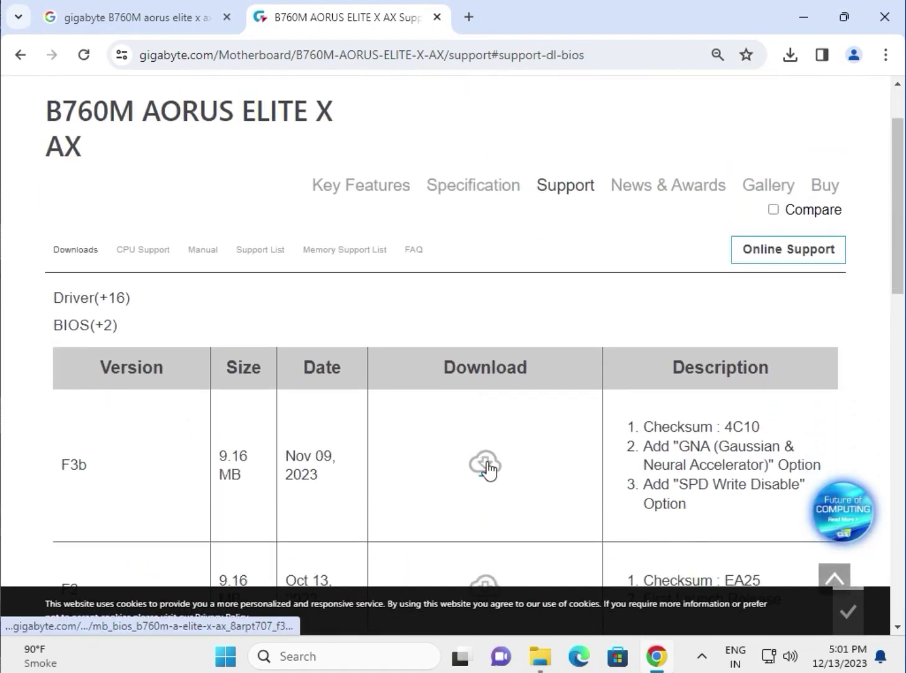
scroll(420, 475, "up", 1)
scroll(420, 476, "up", 1)
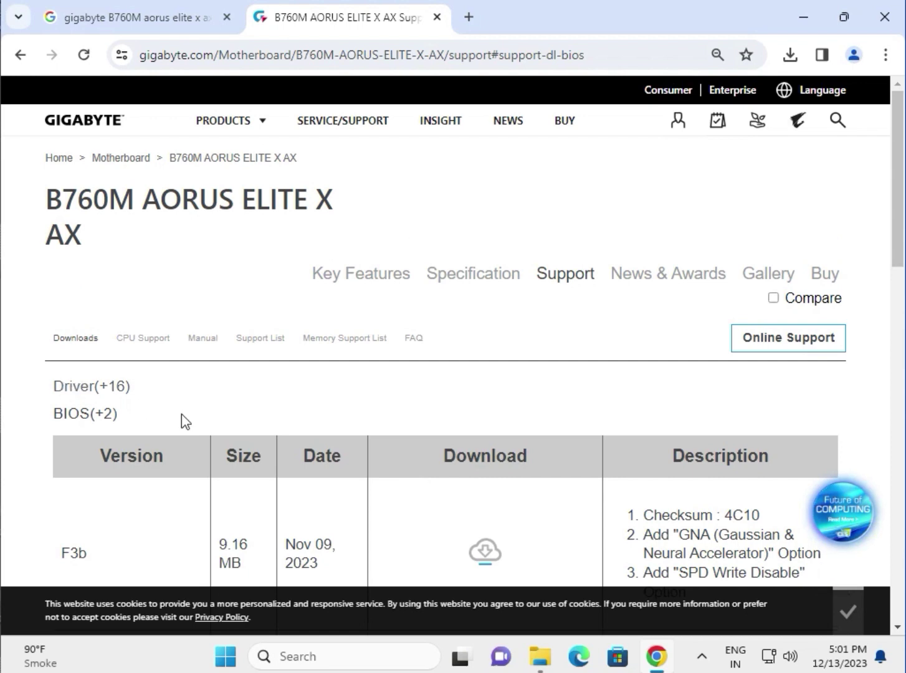
left_click(99, 388)
left_click(93, 444)
scroll(204, 450, "down", 1)
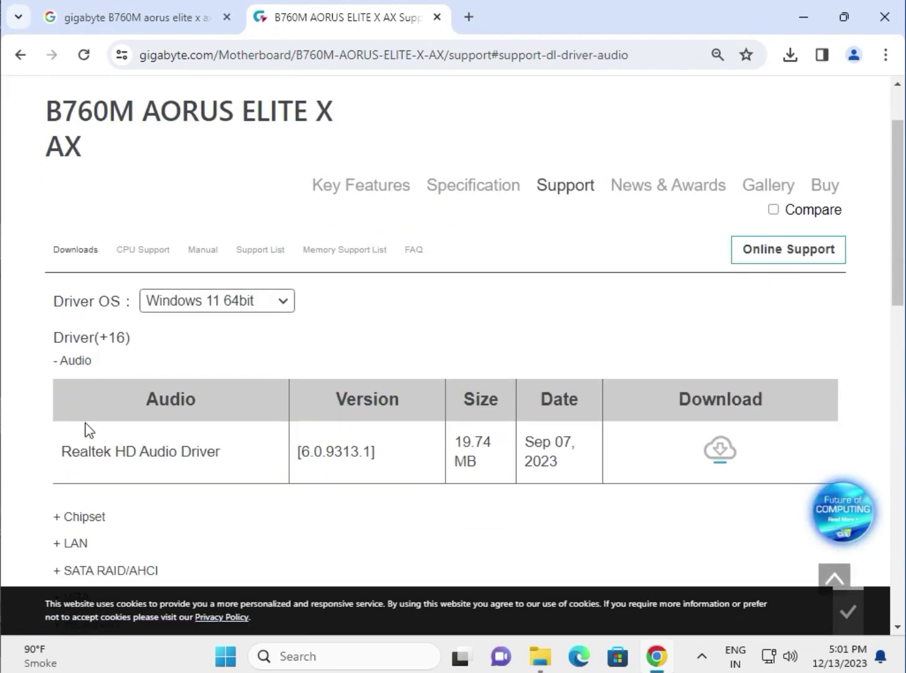
left_click(727, 463)
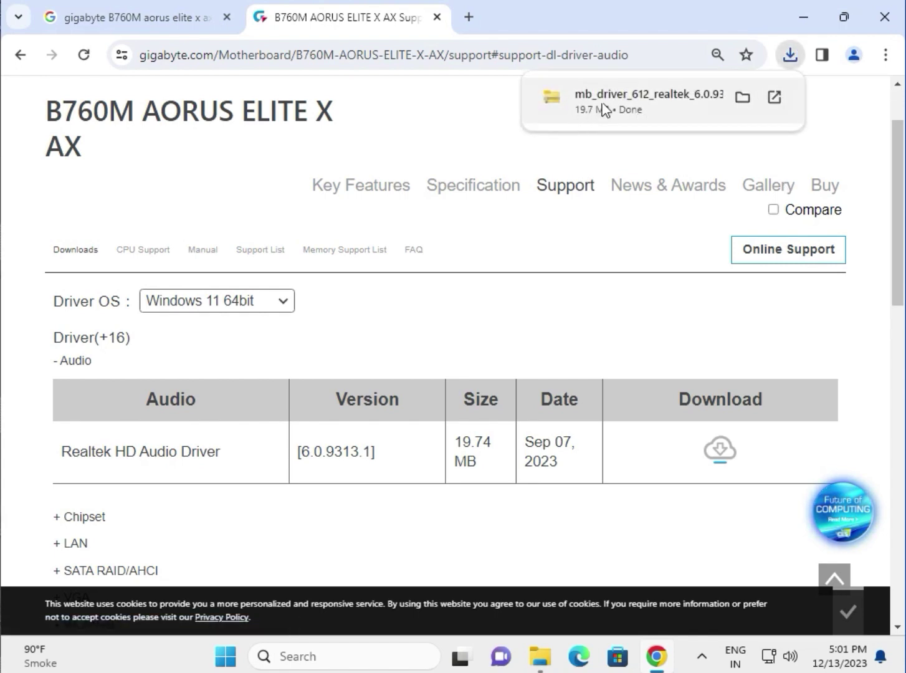
left_click(613, 102)
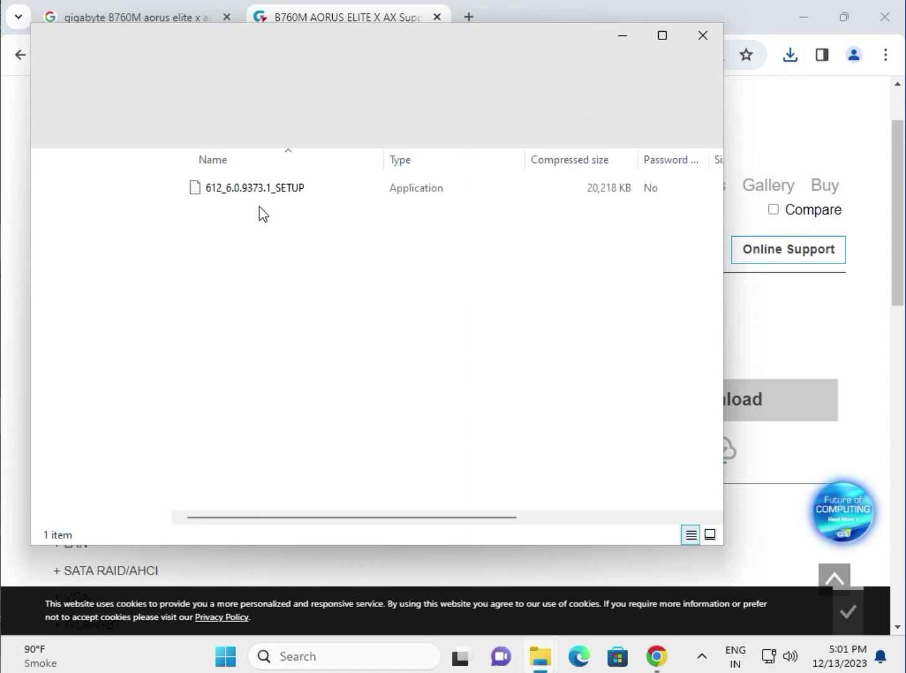
Run the 612_6.0.9373.1_SETUP audio installer and approve the UAC prompt.
left_click(248, 190)
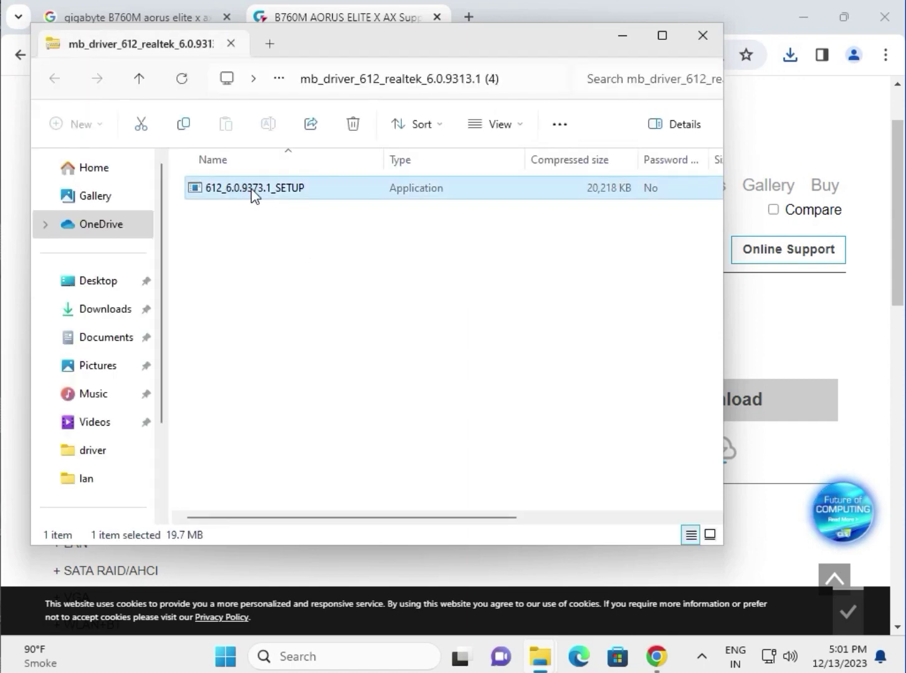
double_click(254, 193)
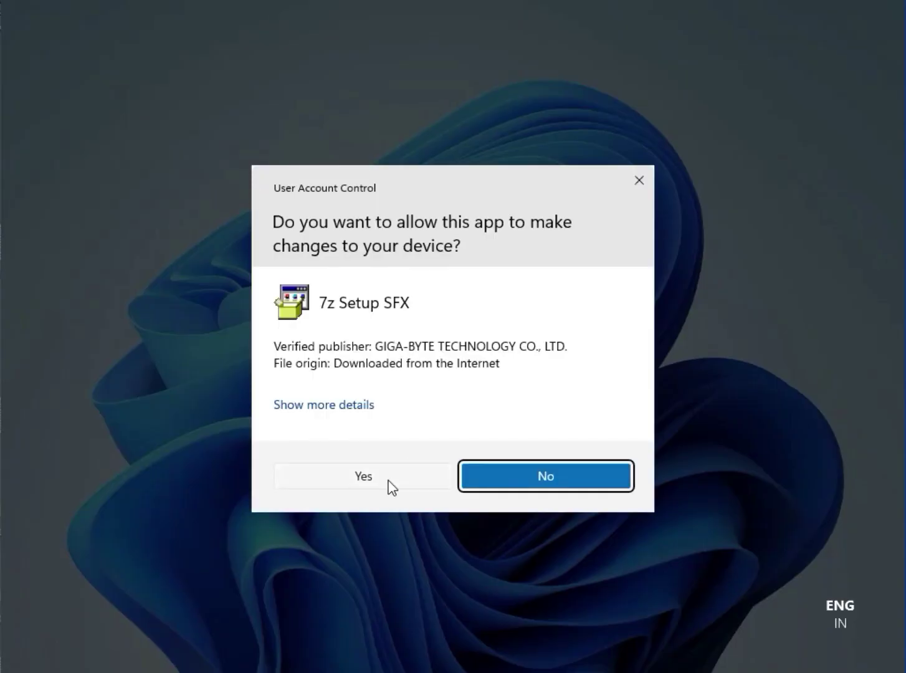
left_click(363, 477)
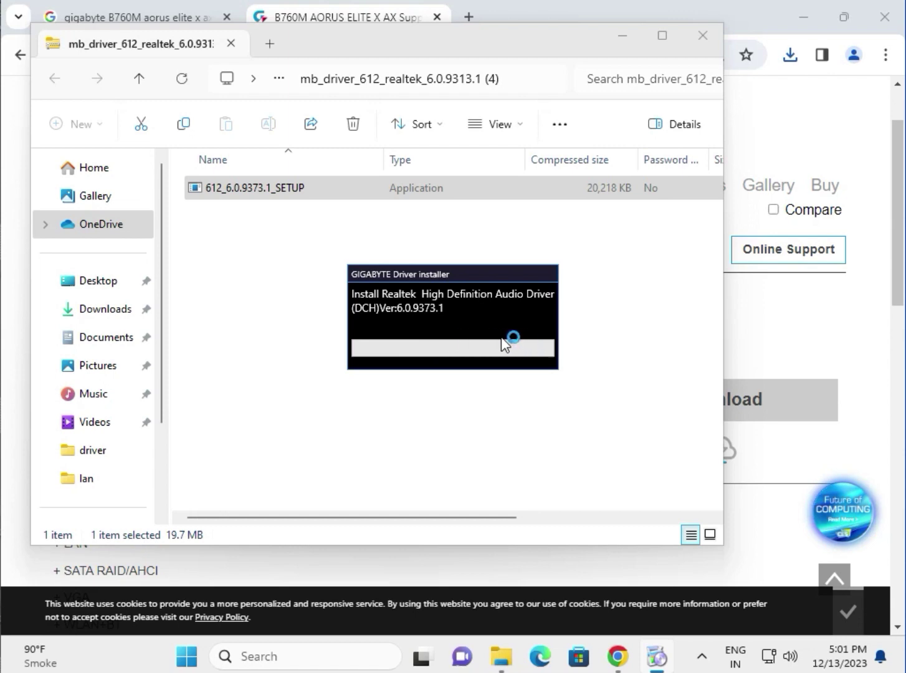
Expand LAN drivers, highlight the preinstall and Intel i225 driver names, then expand VGA drivers.
left_click(835, 338)
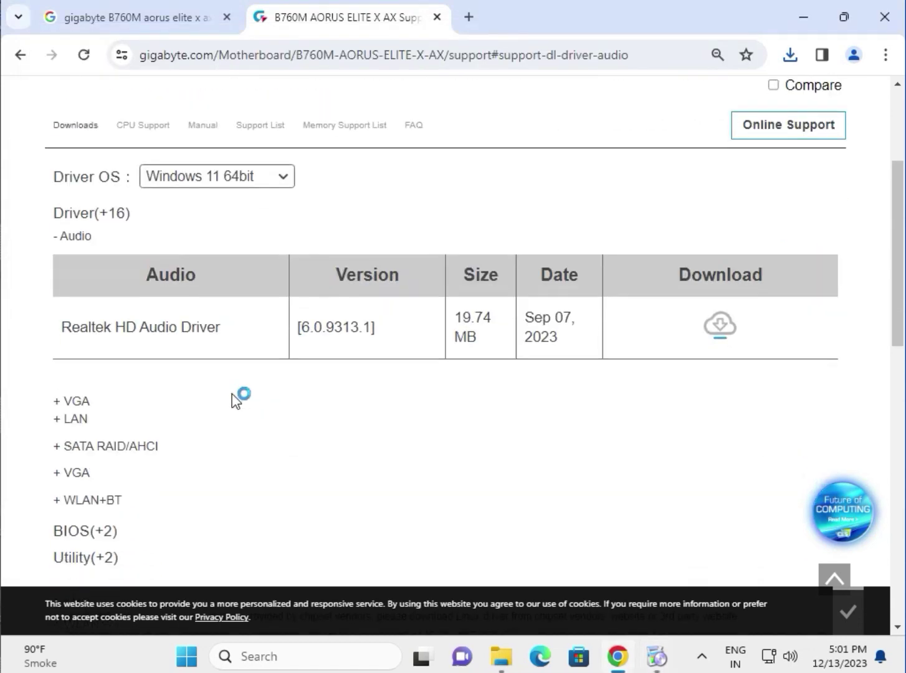
scroll(545, 386, "down", 3)
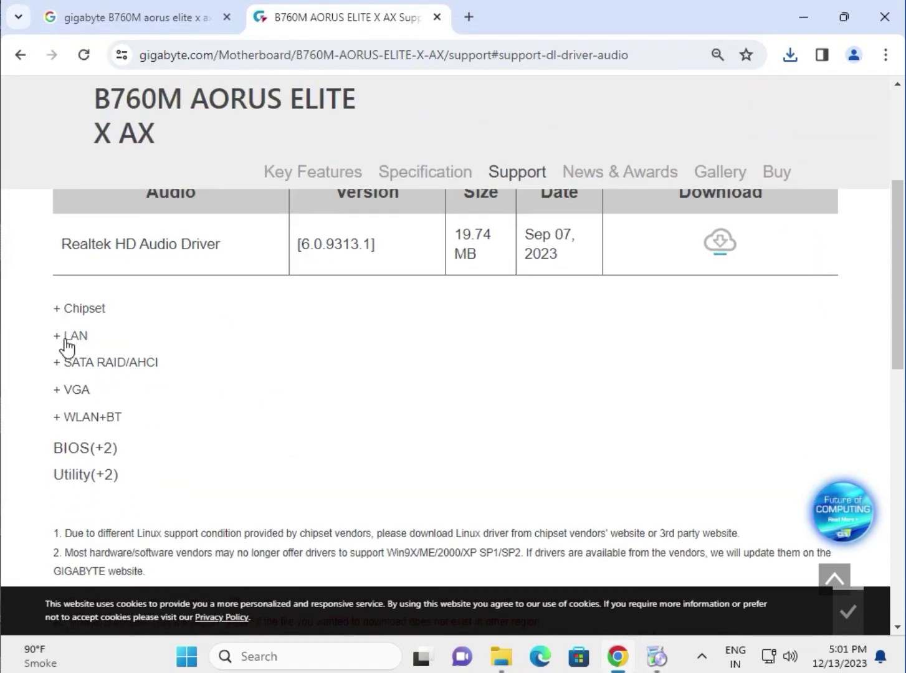
left_click(73, 335)
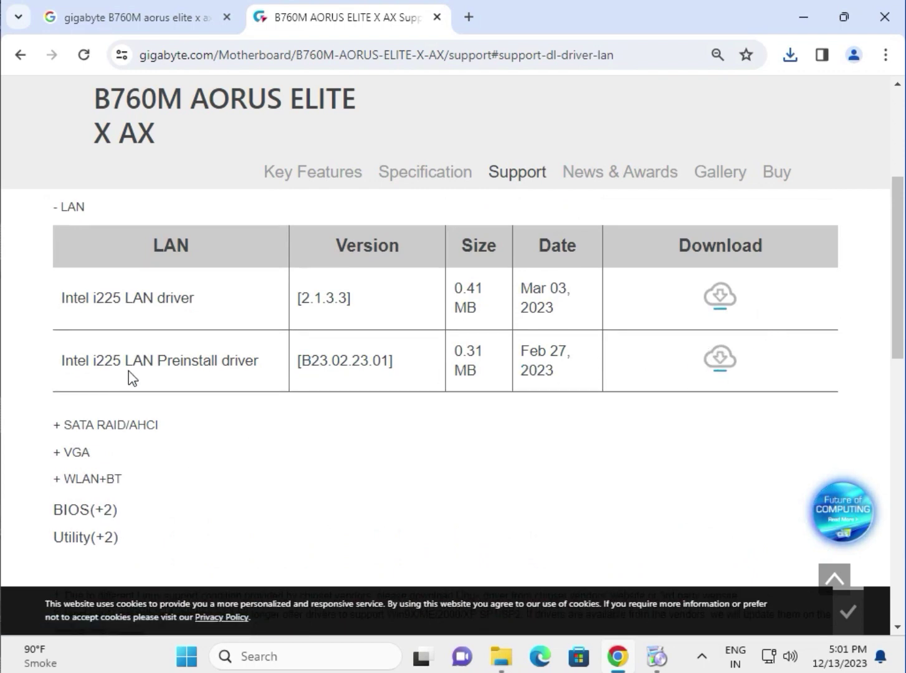
left_click_drag(149, 364, 252, 364)
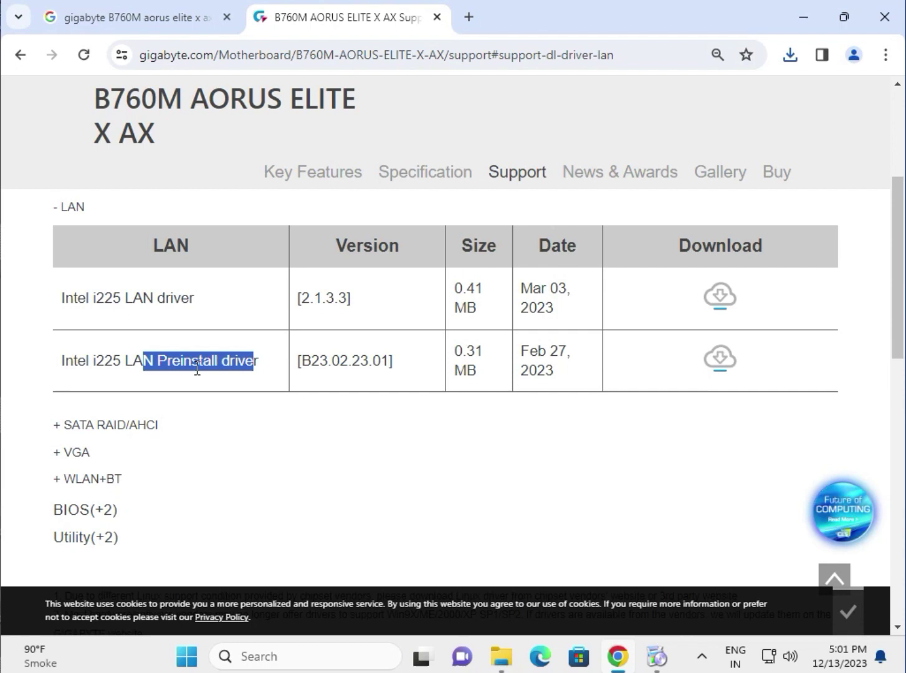
left_click_drag(195, 299, 50, 305)
left_click(58, 451)
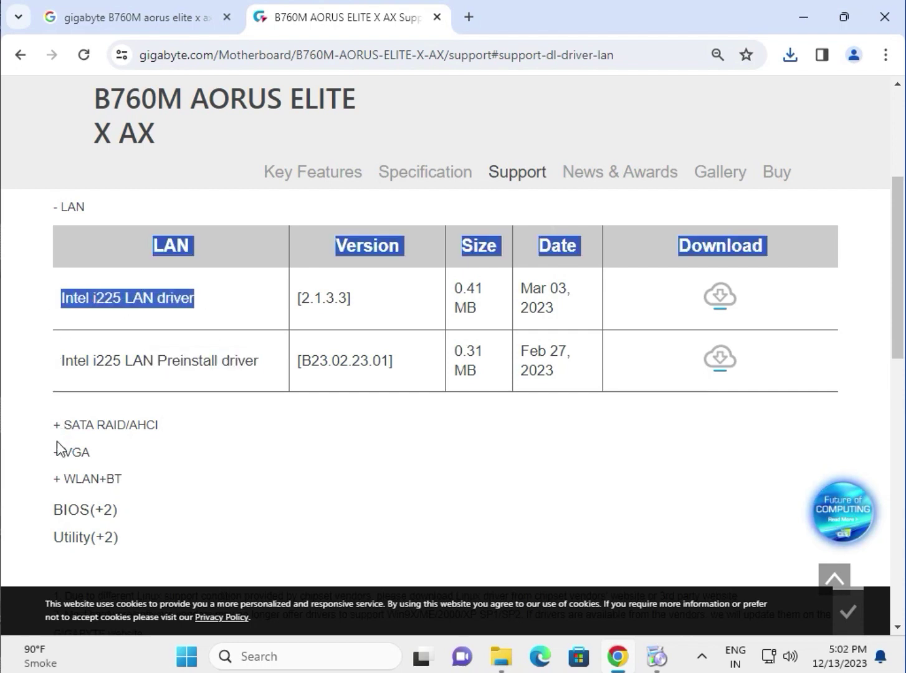
left_click(58, 452)
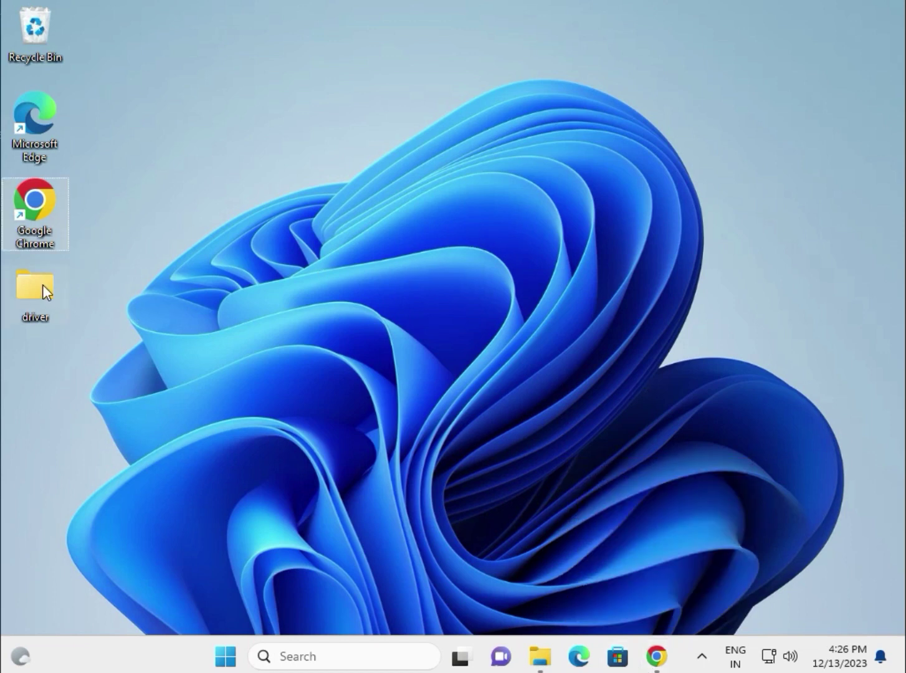
Drag the desktop 'driver' folder to the top row beside the Recycle Bin.
left_click_drag(42, 283, 109, 56)
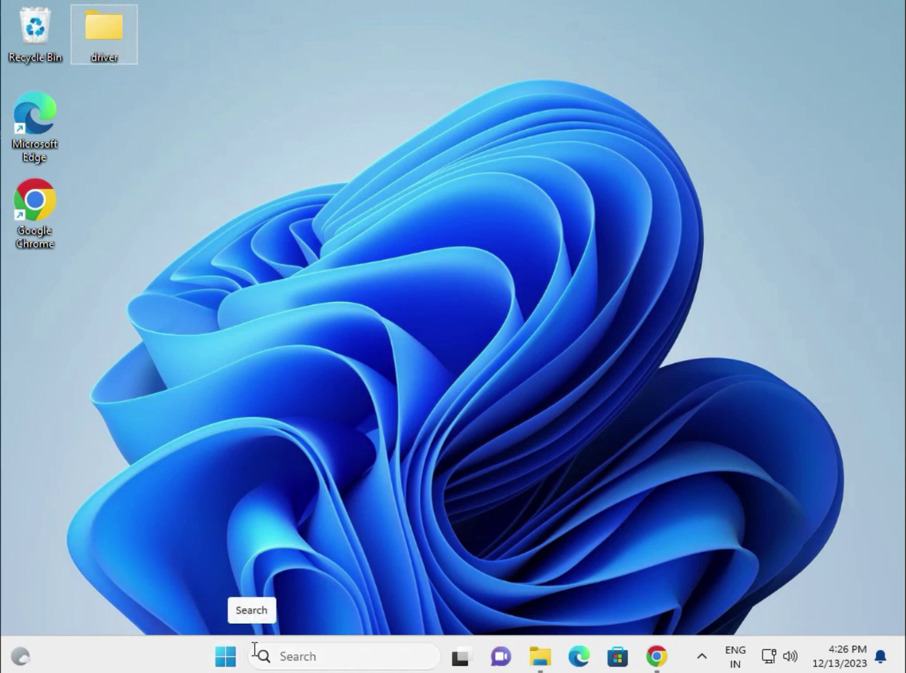
Open Device Manager from the Start button's right-click menu.
right_click(226, 656)
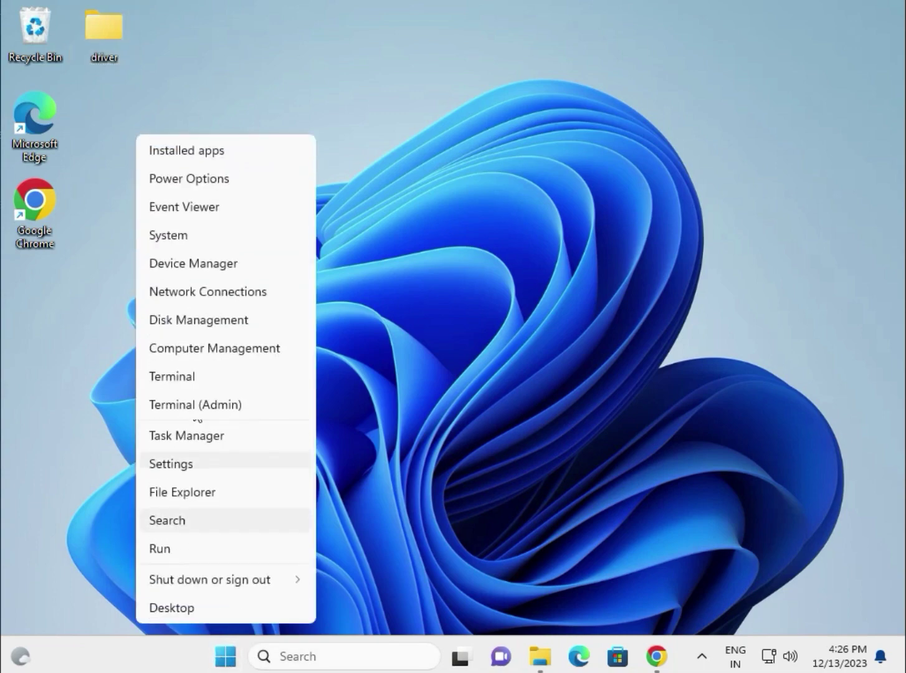
left_click(186, 269)
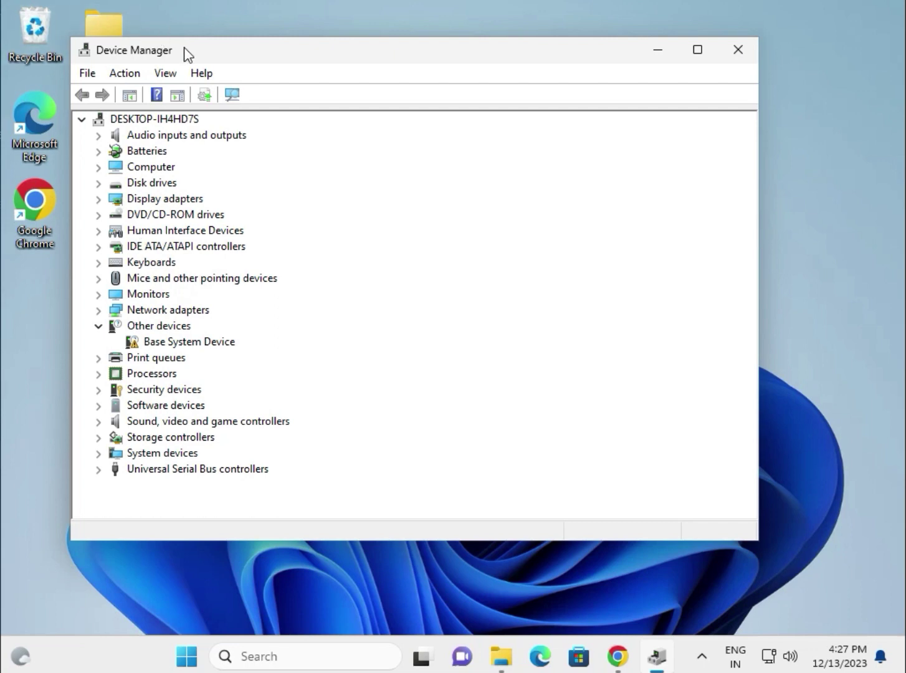
Expand Display adapters and start a driver update for the Microsoft Basic Display Adapter.
left_click_drag(184, 47, 246, 56)
left_click(119, 29)
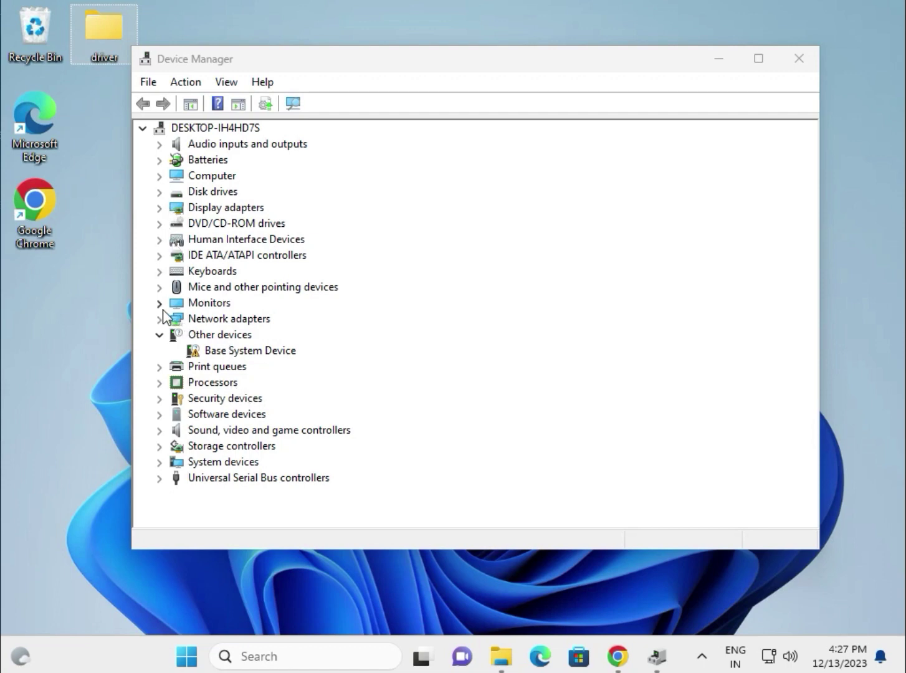
left_click(205, 207)
left_click(160, 210)
right_click(239, 223)
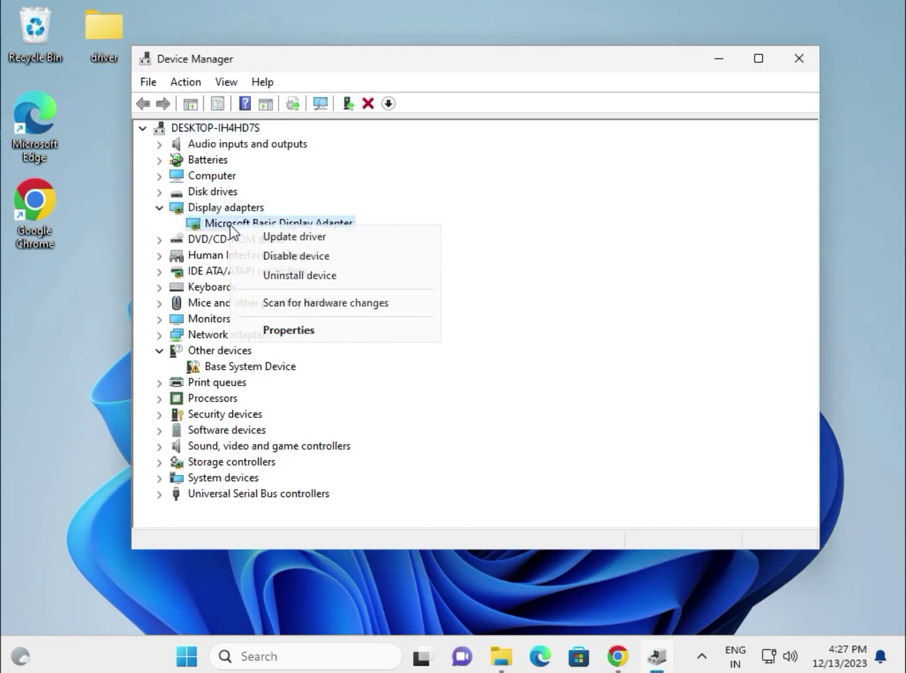
left_click(278, 239)
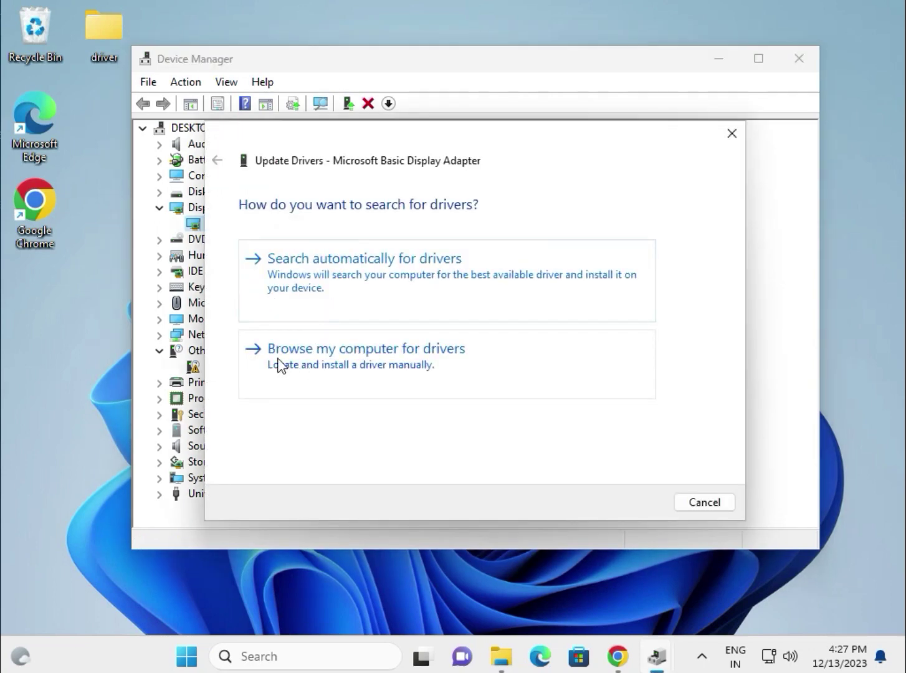
Point the wizard to Desktop\driver, search it, and close the wizard.
left_click(418, 357)
left_click(620, 270)
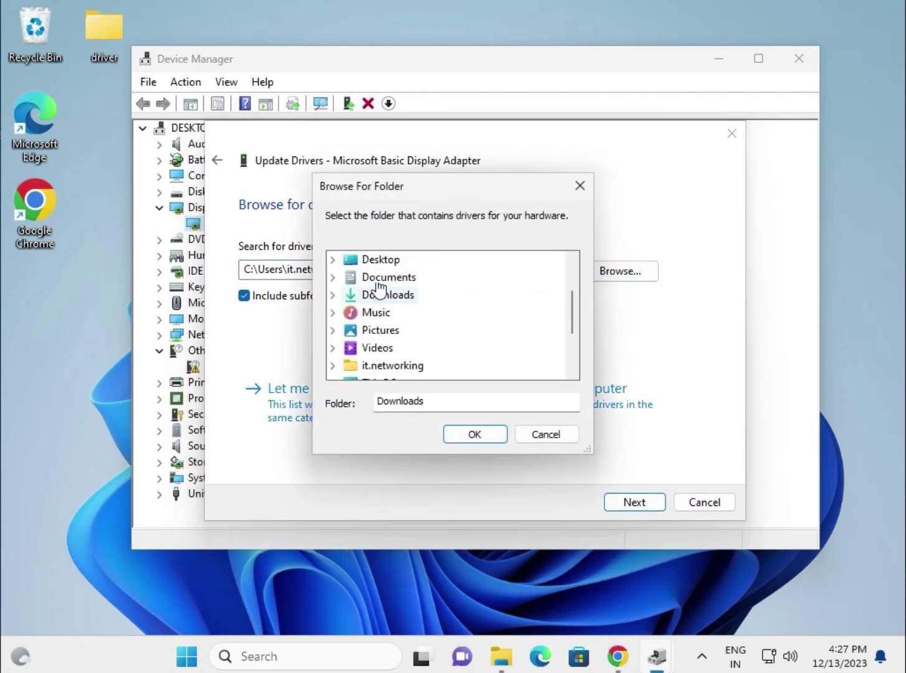
left_click(380, 263)
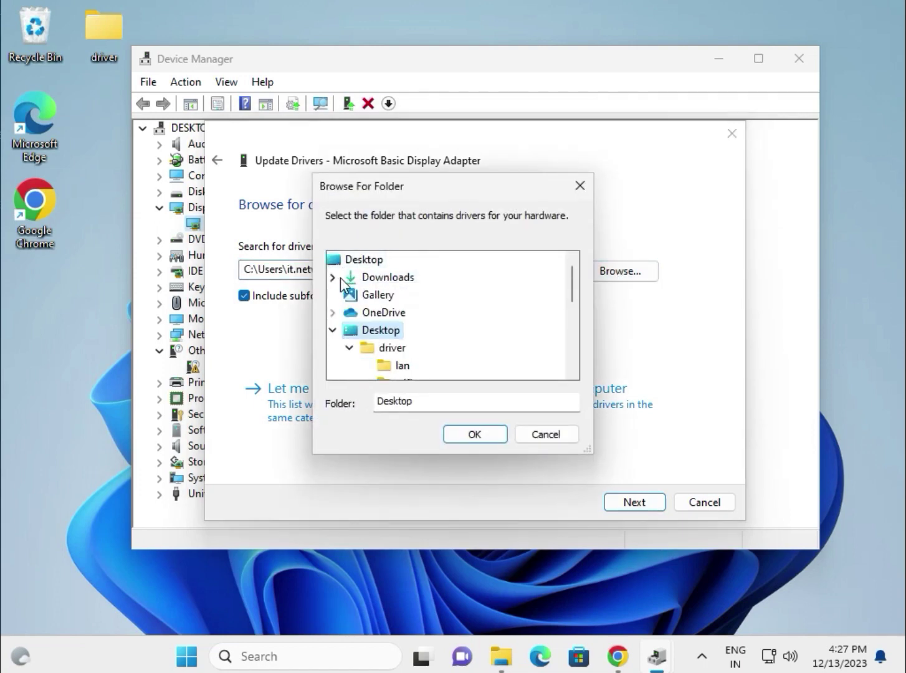
left_click(391, 347)
scroll(395, 352, "down", 1)
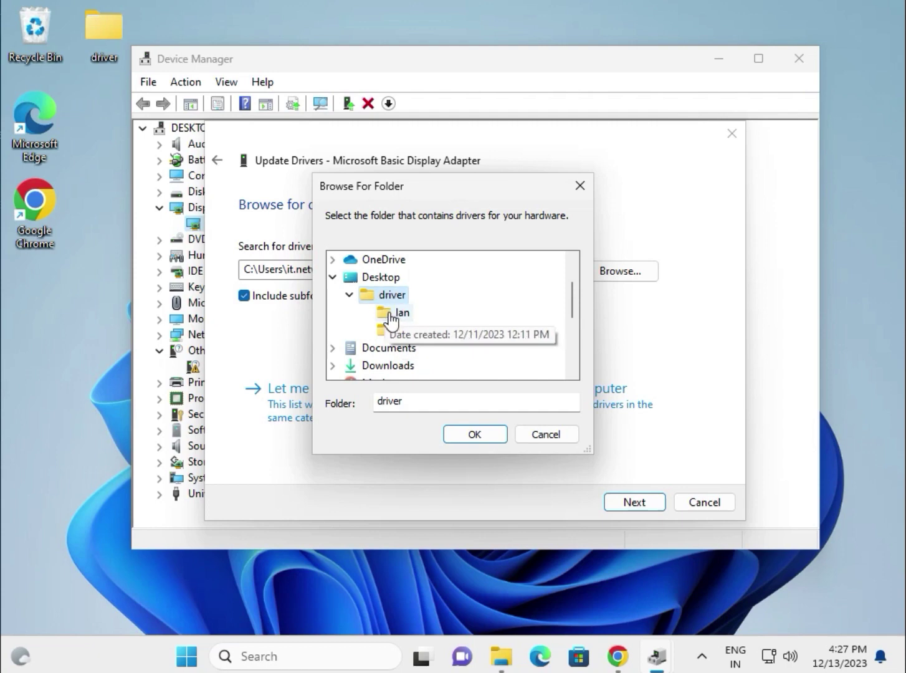
left_click(476, 435)
left_click(643, 501)
left_click(695, 502)
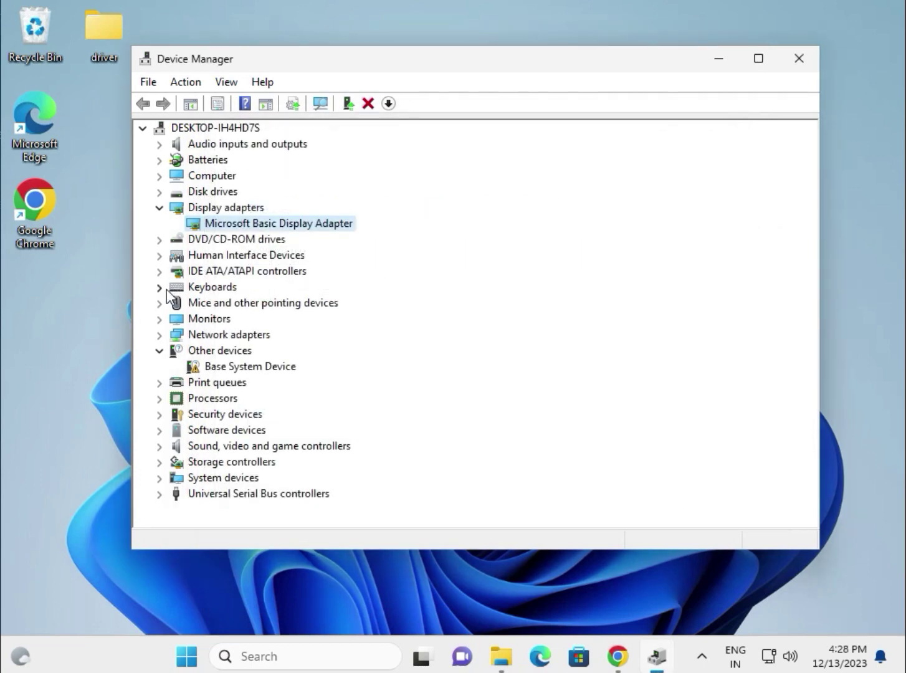
Expand Network adapters and start a driver update for the Intel PRO/1000 MT Desktop Adapter.
left_click(161, 335)
left_click(266, 352)
right_click(268, 351)
left_click(386, 368)
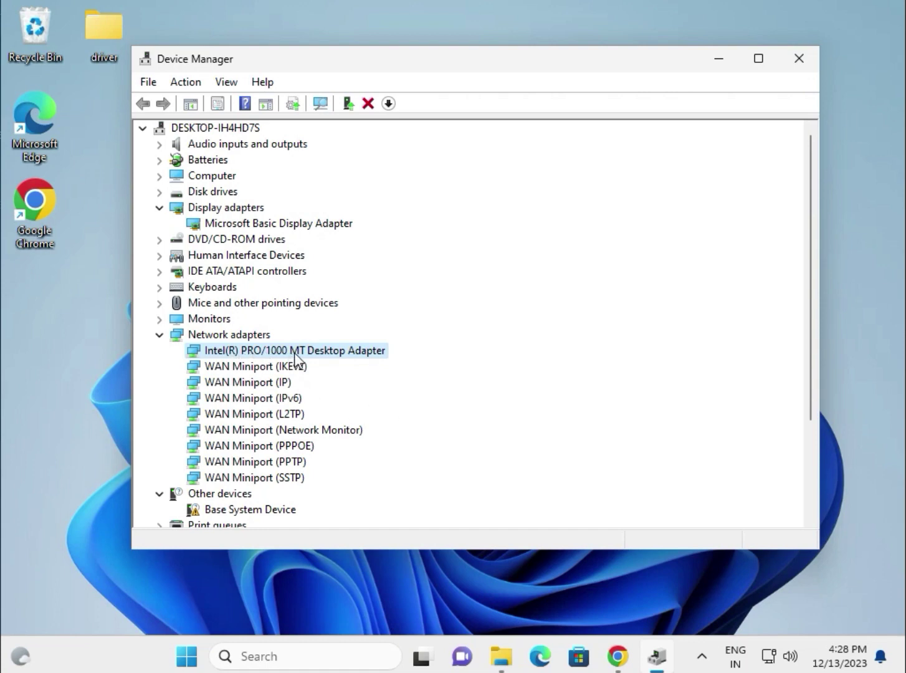
right_click(366, 360)
left_click(415, 366)
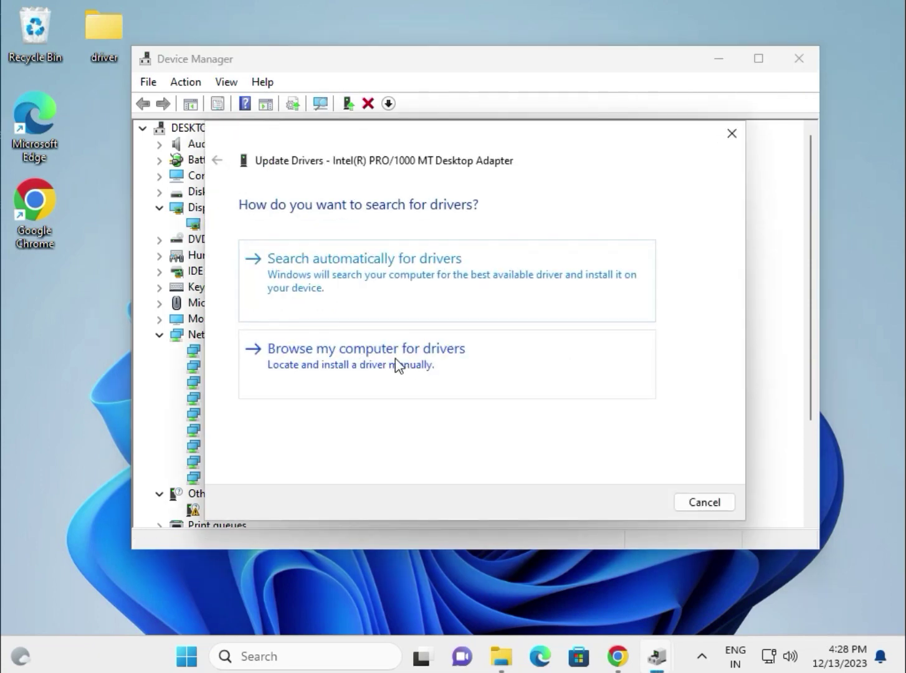
Search the desktop driver folder for the adapter's driver, then close the wizard.
left_click(407, 365)
left_click(620, 270)
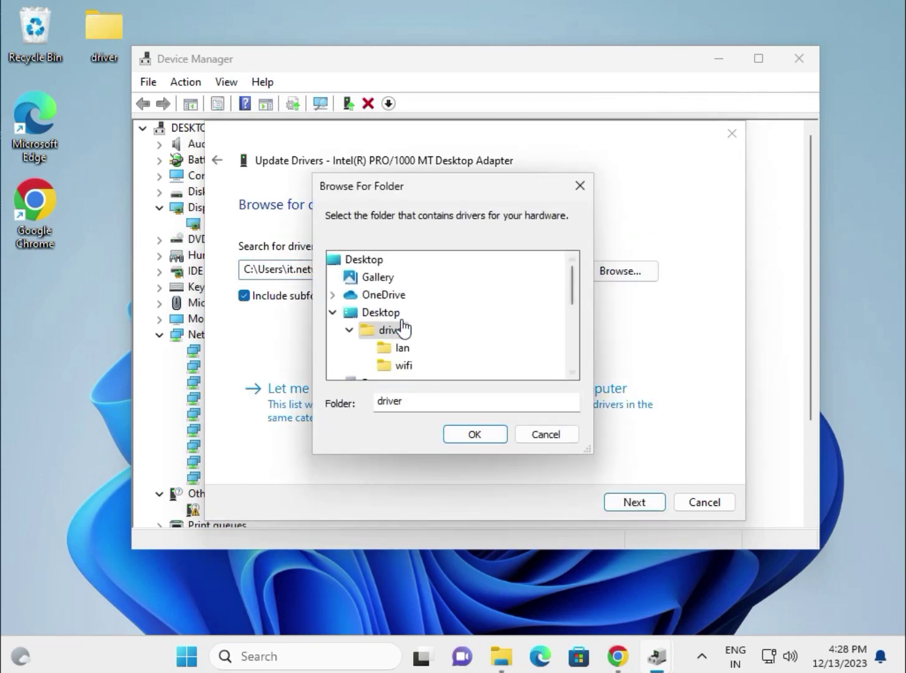
left_click(473, 434)
left_click(635, 503)
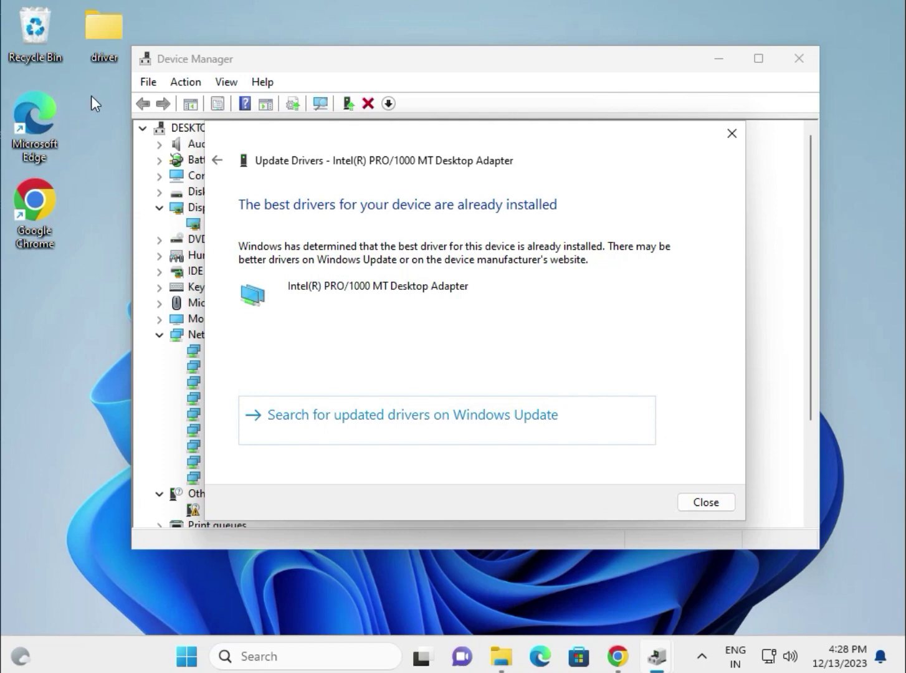
left_click(96, 34)
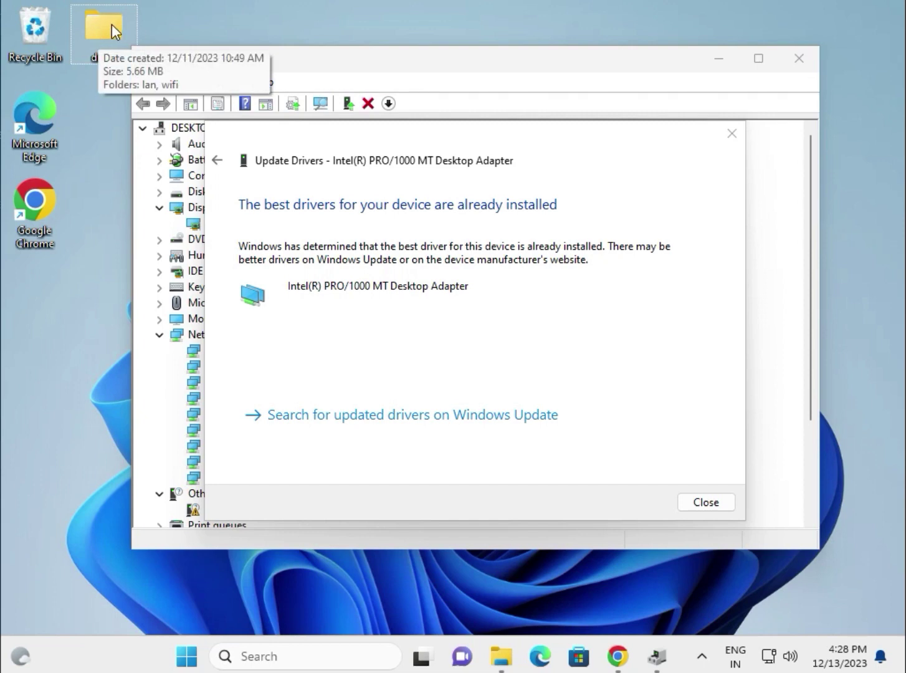
left_click(707, 503)
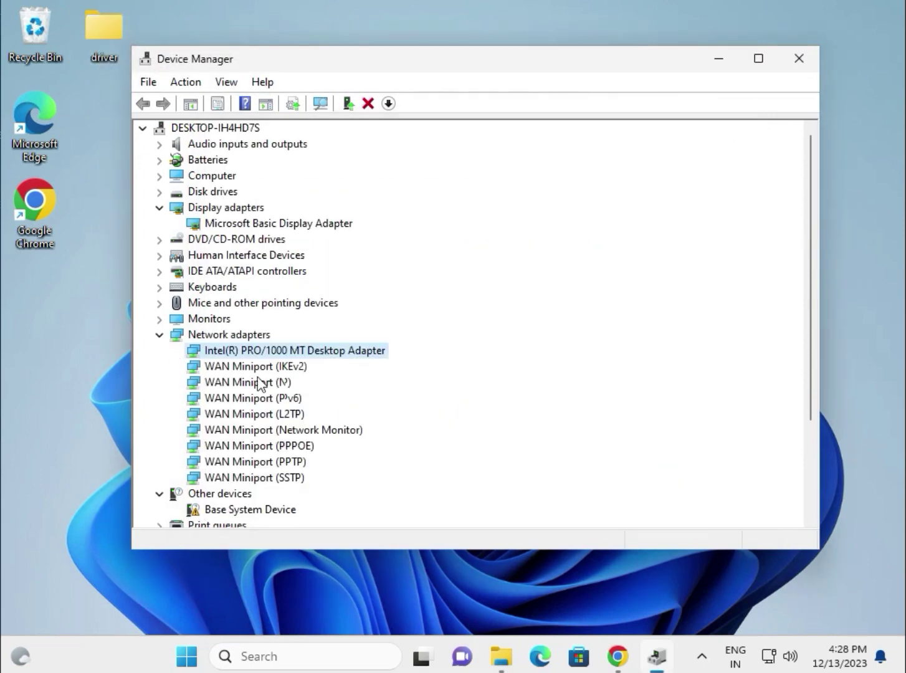
scroll(266, 383, "down", 3)
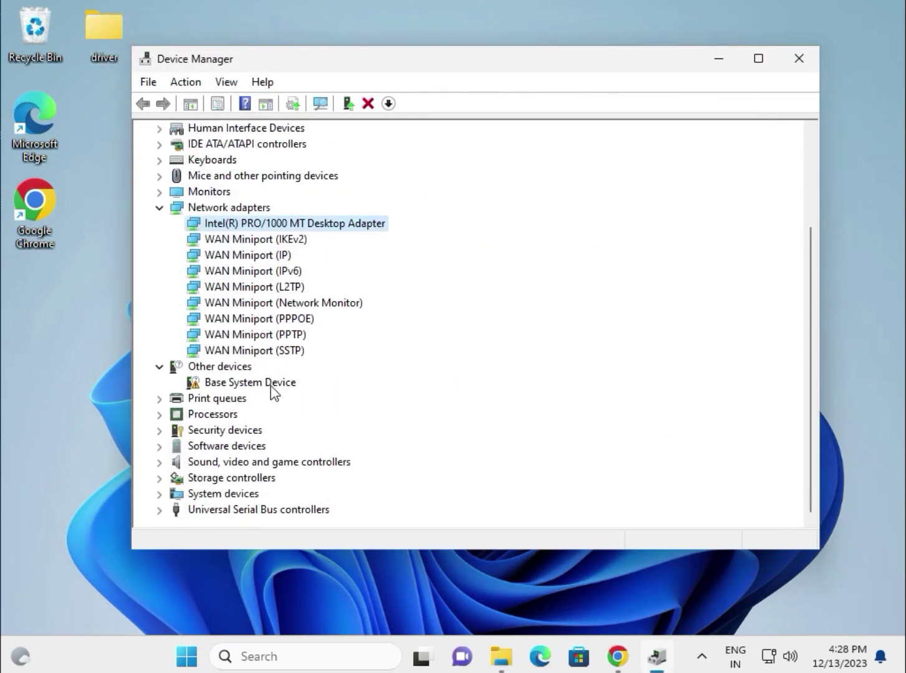
Expand Processors and start a driver update for the first Intel Core i3-6098P.
left_click(160, 414)
left_click(297, 429)
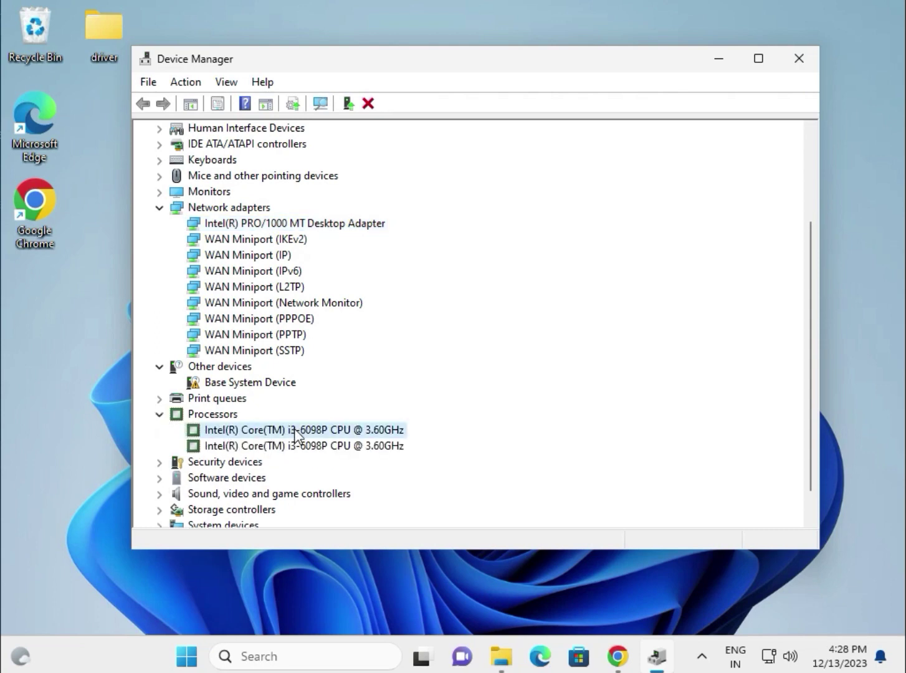
right_click(297, 430)
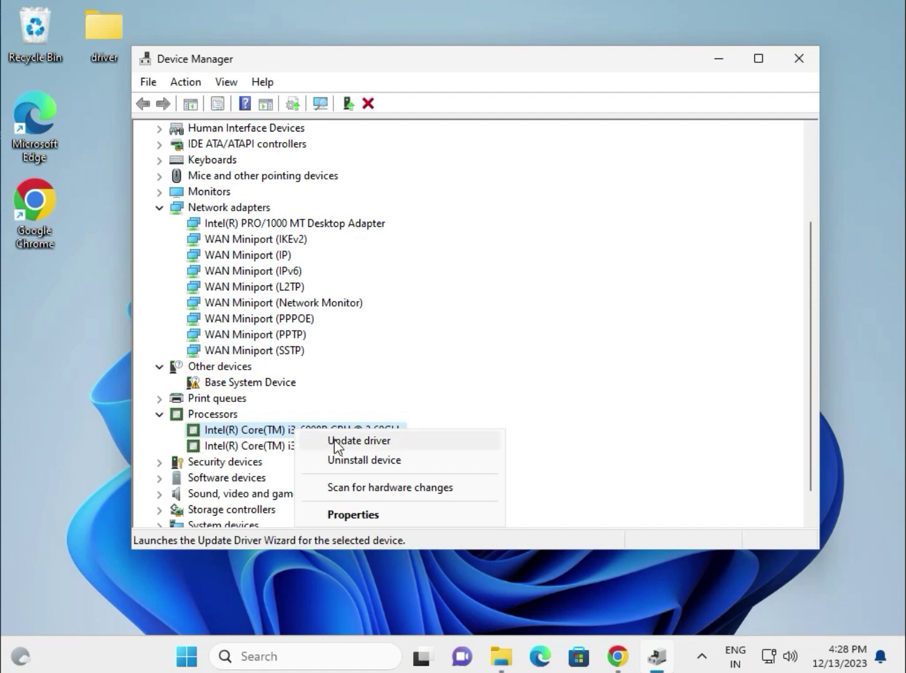
left_click(337, 442)
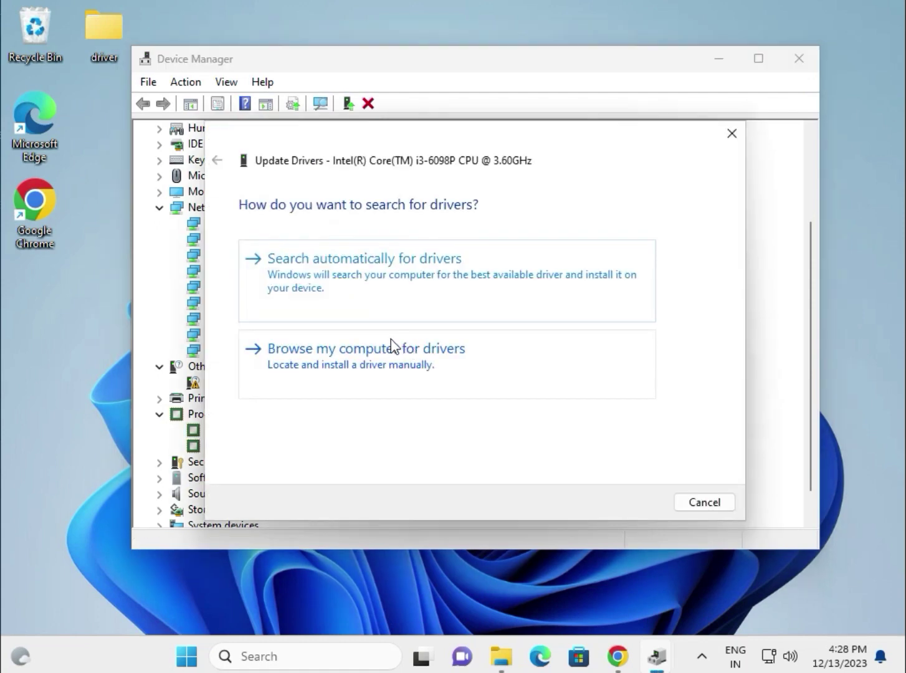
Set the desktop driver folder as the location, search it, and close the wizard.
left_click(386, 349)
left_click(346, 269)
left_click(620, 271)
left_click(475, 435)
left_click(635, 503)
left_click(700, 503)
scroll(333, 414, "down", 1)
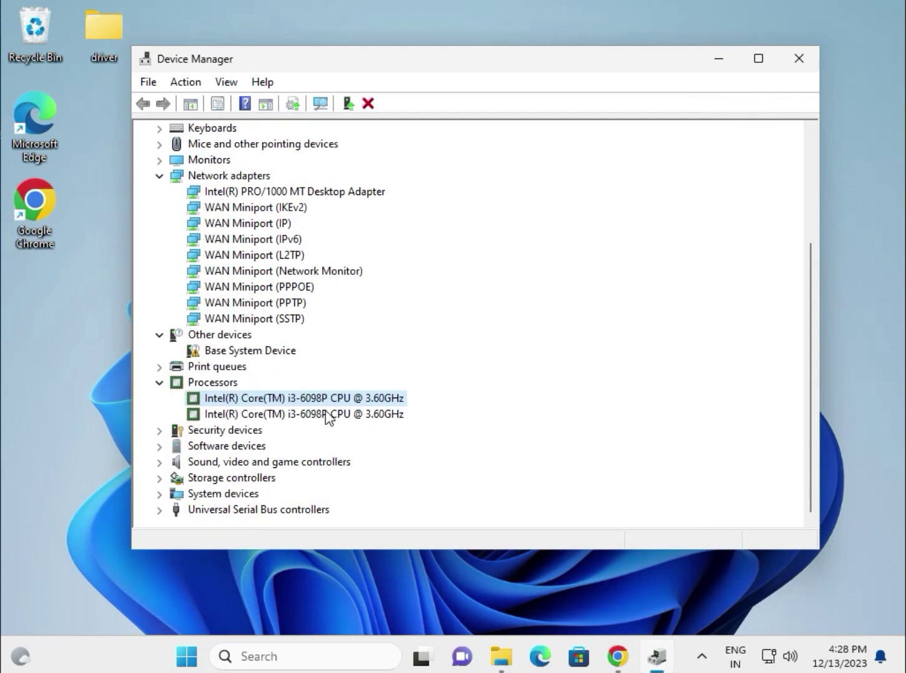
Expand Sound, video and game controllers, select High Definition Audio Device, then expand USB controllers.
left_click(161, 461)
left_click(216, 476)
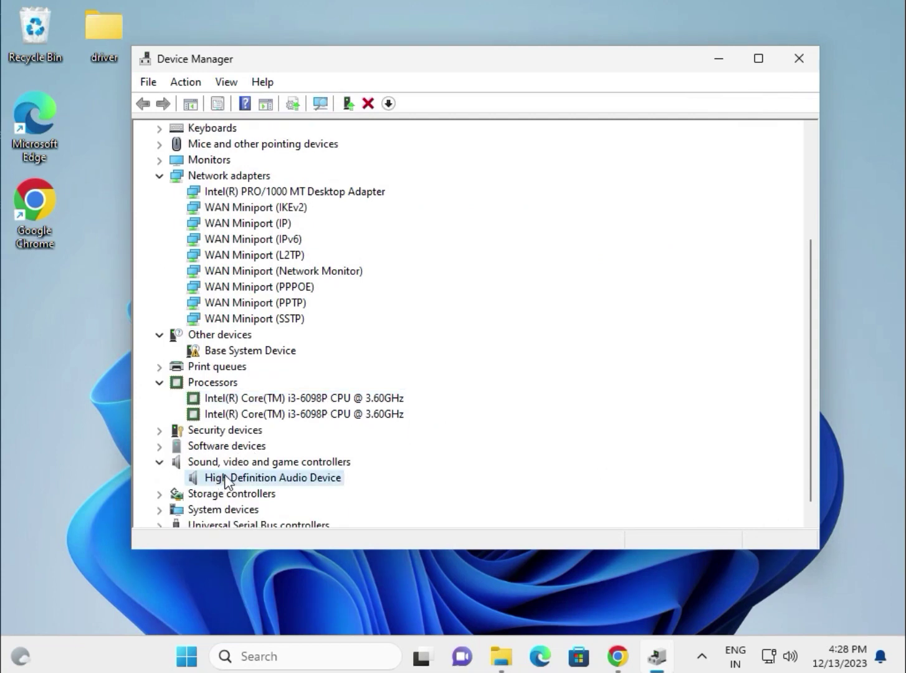
scroll(226, 482, "down", 1)
left_click(160, 510)
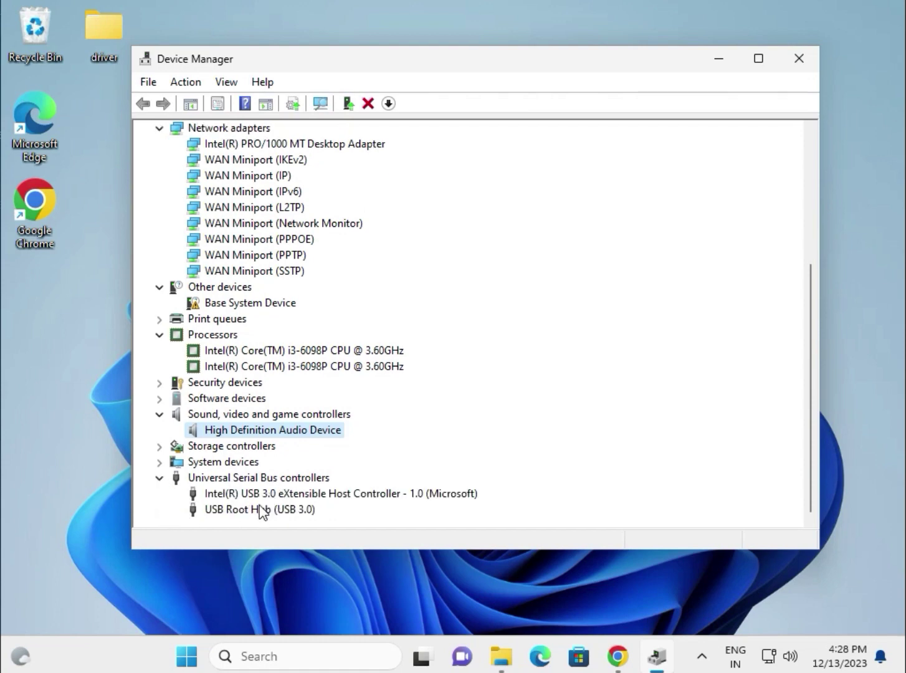
scroll(227, 459, "up", 8)
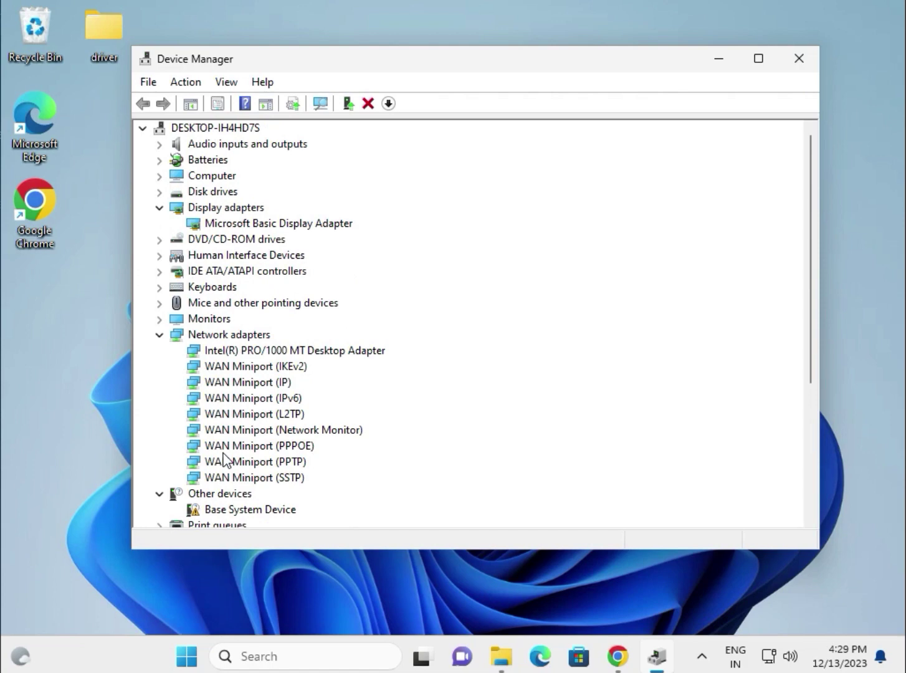
Select the Microsoft Basic Display Adapter, Intel PRO/1000 MT Desktop Adapter and first Intel Core i3 processor.
left_click(231, 226)
left_click(250, 351)
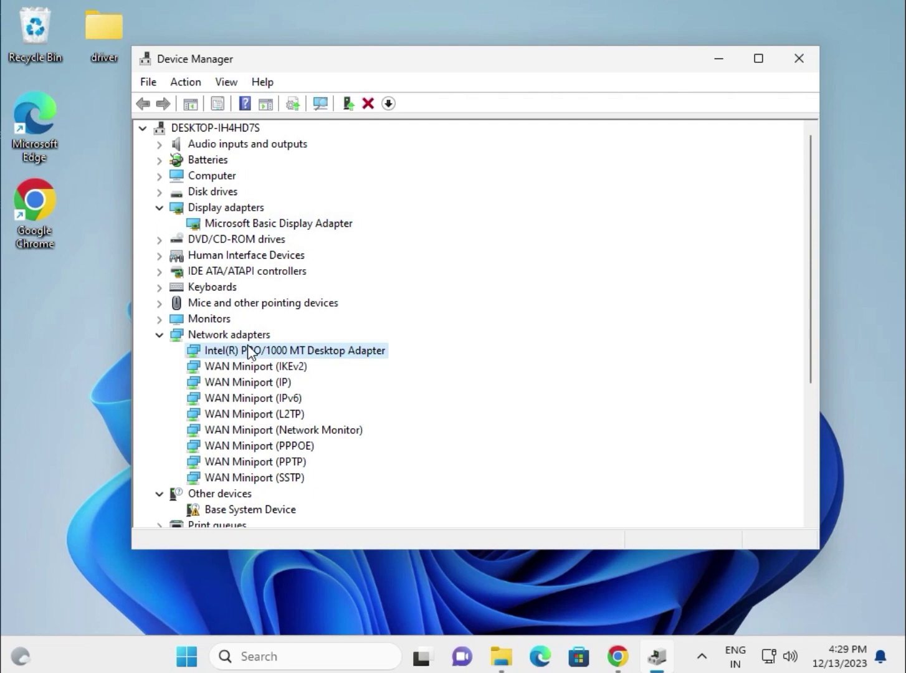
scroll(269, 369, "down", 1)
scroll(298, 419, "down", 1)
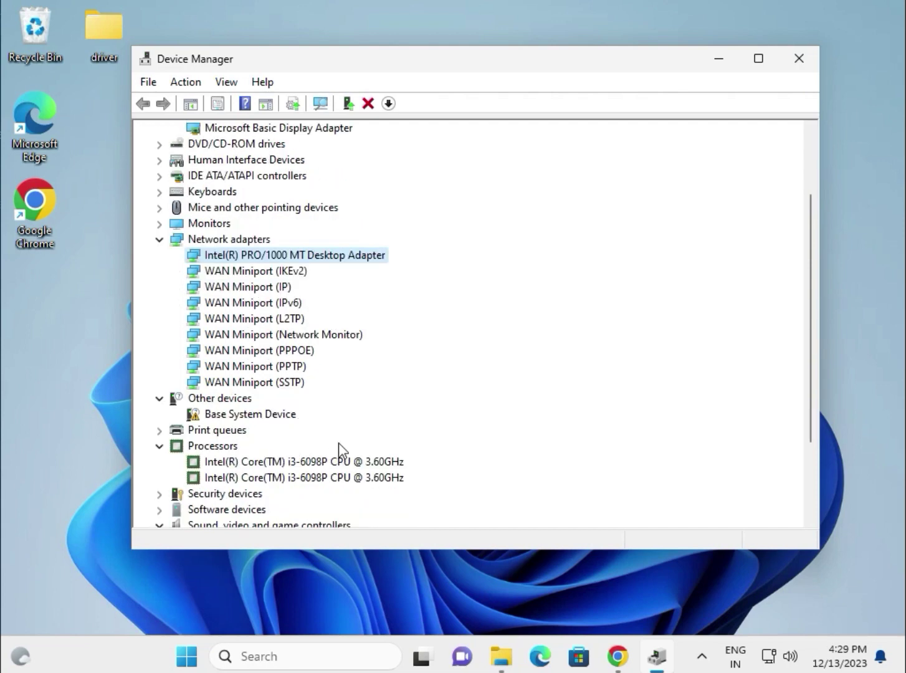
left_click(311, 461)
scroll(297, 467, "down", 1)
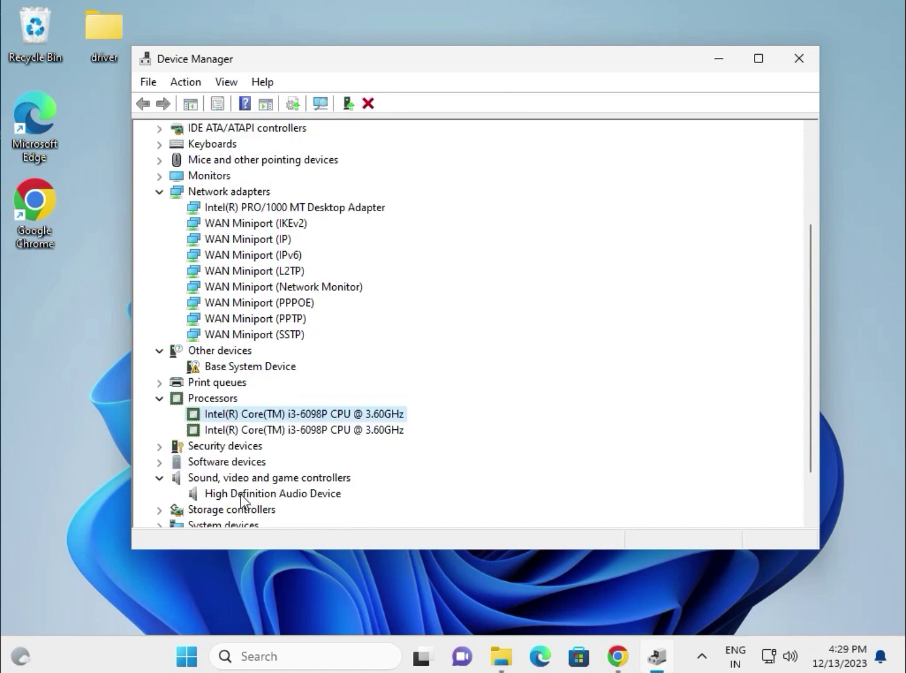